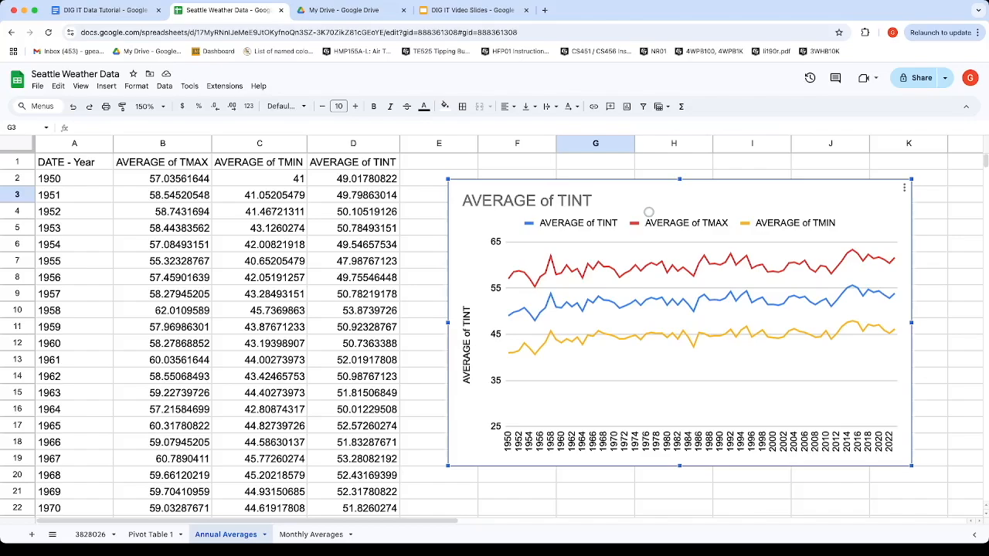
# - Delete the AVERAGE of TINT chart and download the Annual Averages sheet as Comma Separated Values (.csv)
pyautogui.press('Delete')
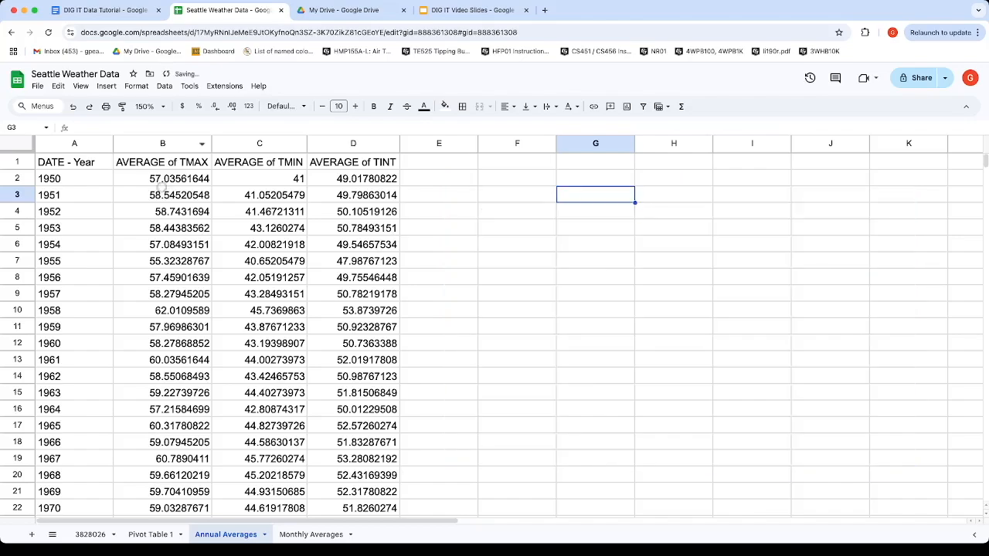
pyautogui.click(39, 94)
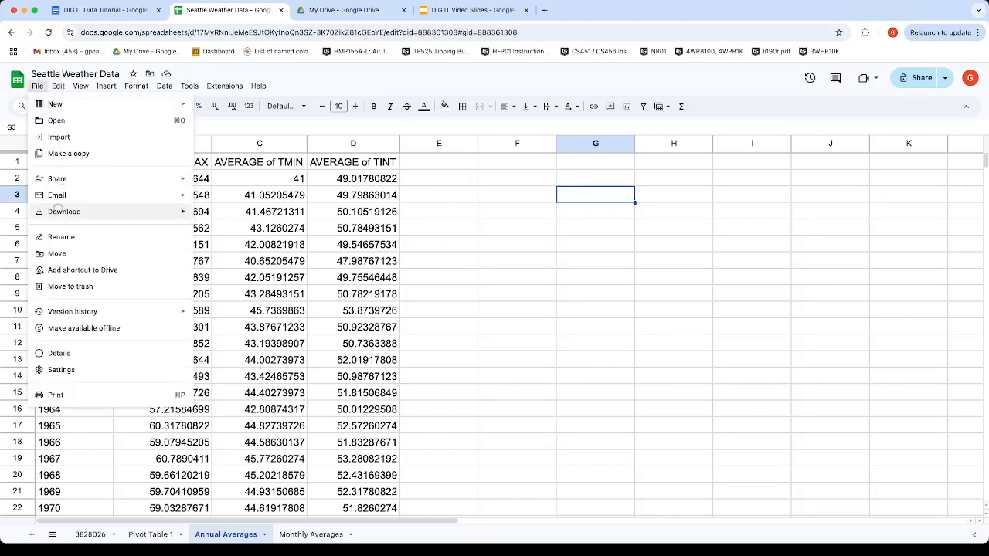
pyautogui.moveTo(57, 211)
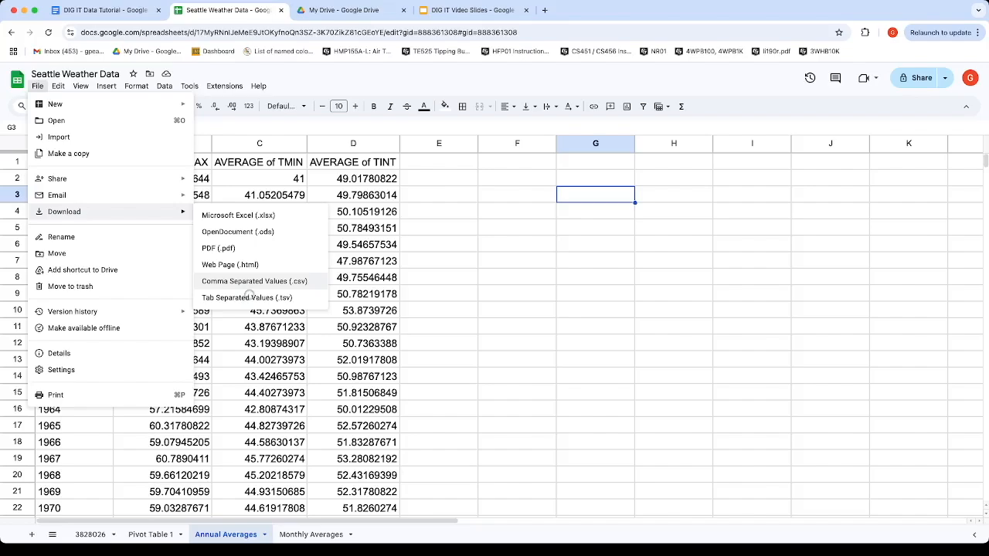
pyautogui.click(249, 297)
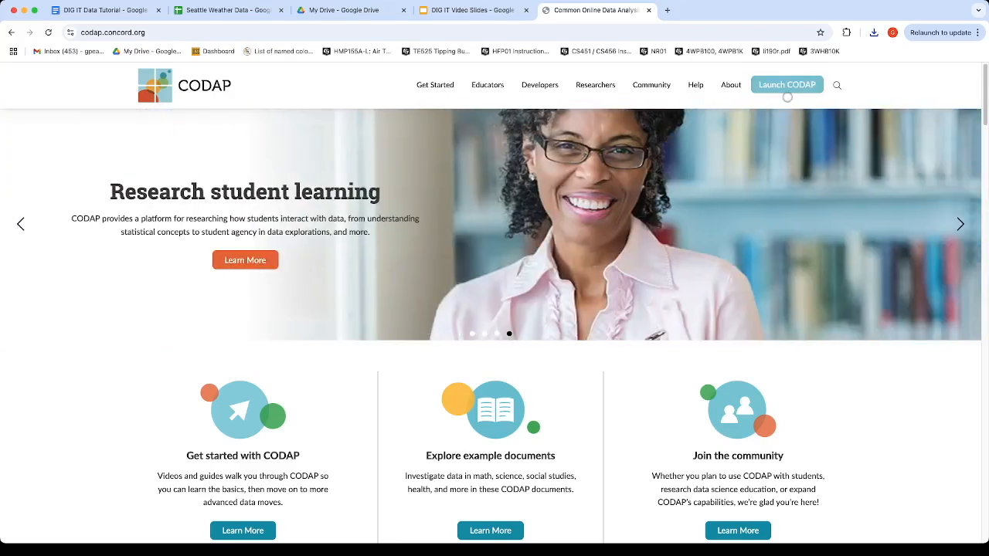
# - Launch CODAP from its website and create a new document named Seattle Weather Data
pyautogui.click(788, 95)
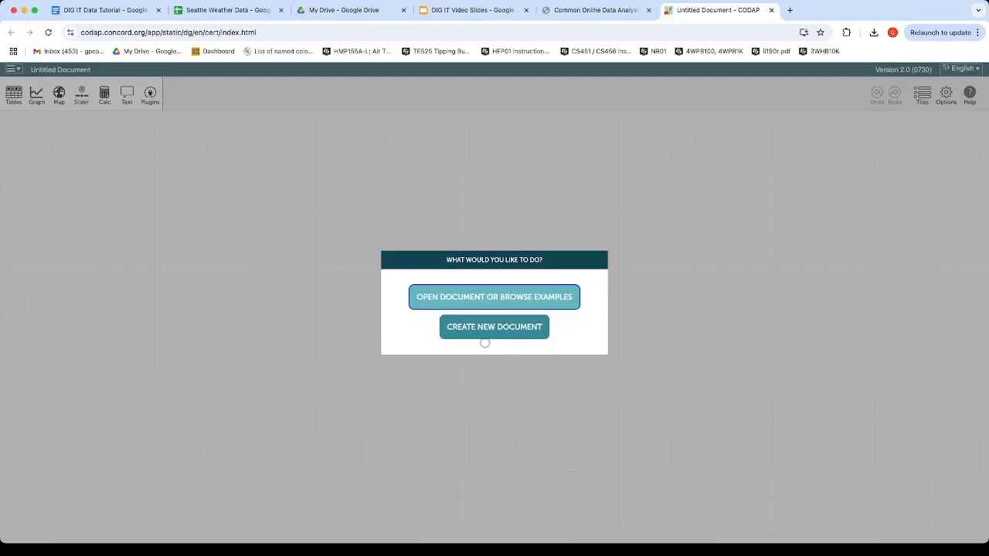
pyautogui.click(473, 332)
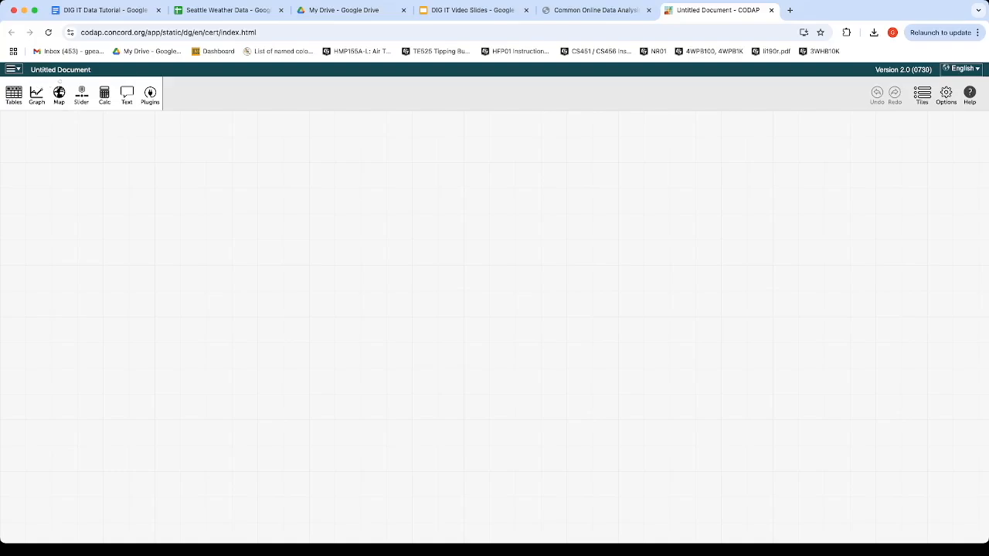
pyautogui.click(60, 71)
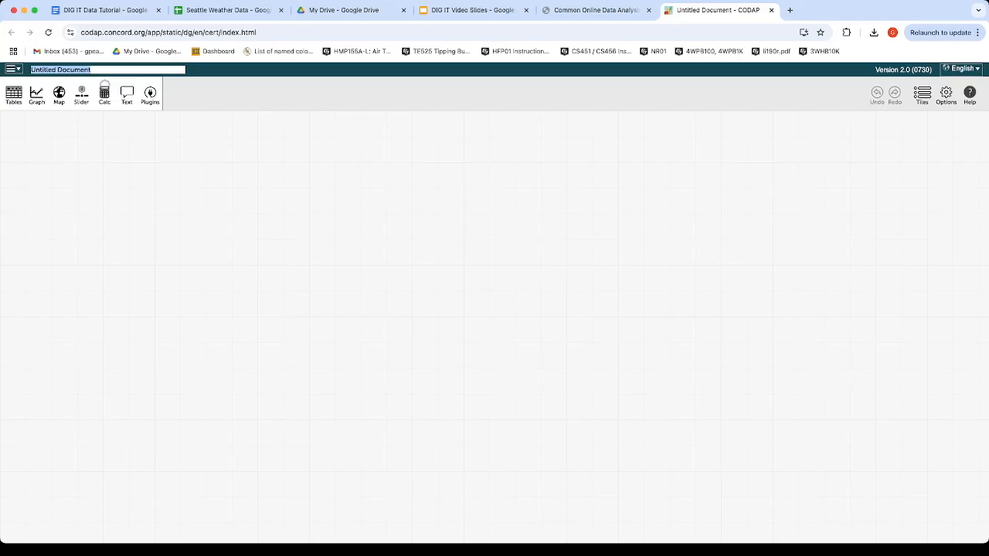
pyautogui.write('Sea')
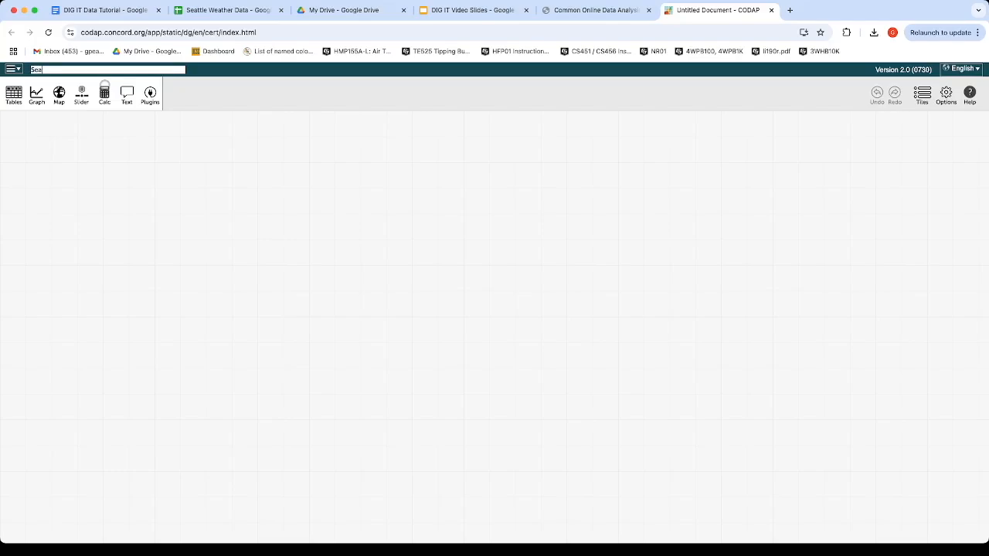
pyautogui.write('ttle Weather Data')
pyautogui.click(235, 189)
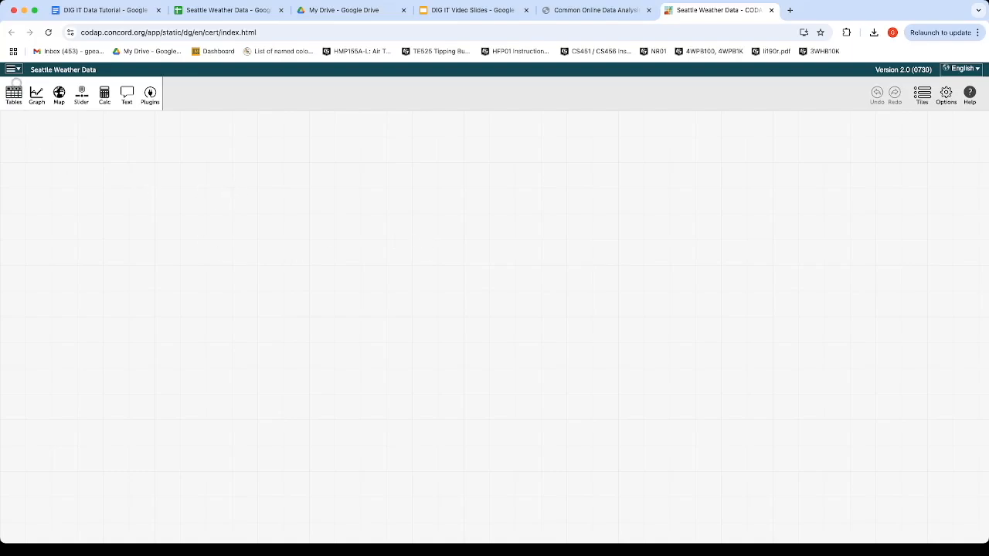
# - Import the downloaded Seattle Weather Data - Annual Averages file into the CODAP document
pyautogui.click(14, 69)
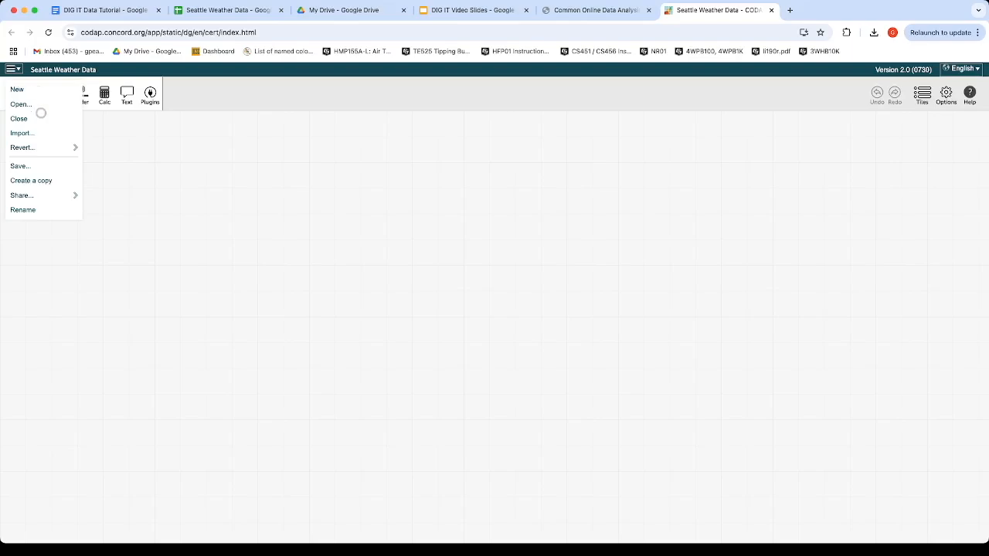
pyautogui.click(22, 134)
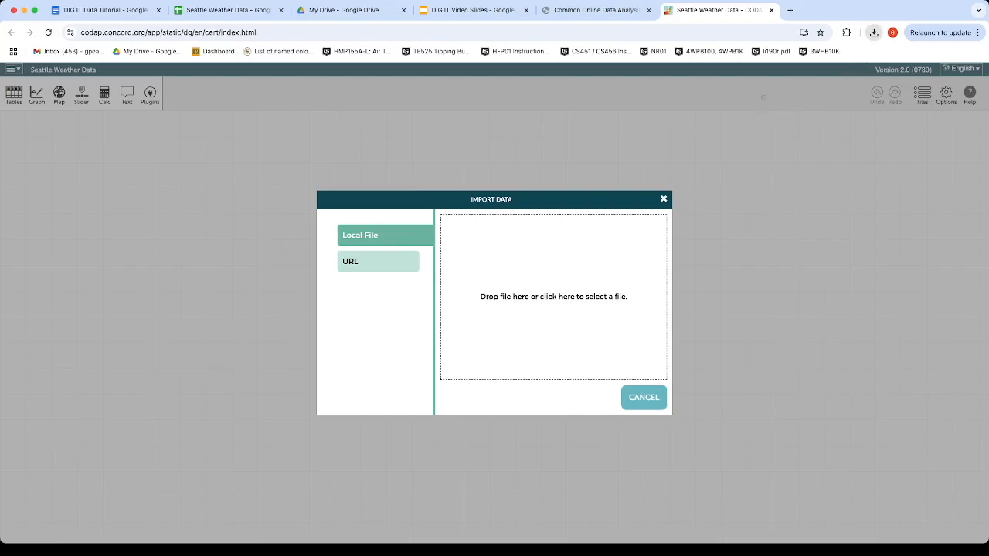
pyautogui.moveTo(594, 171); pyautogui.dragTo(509, 304)
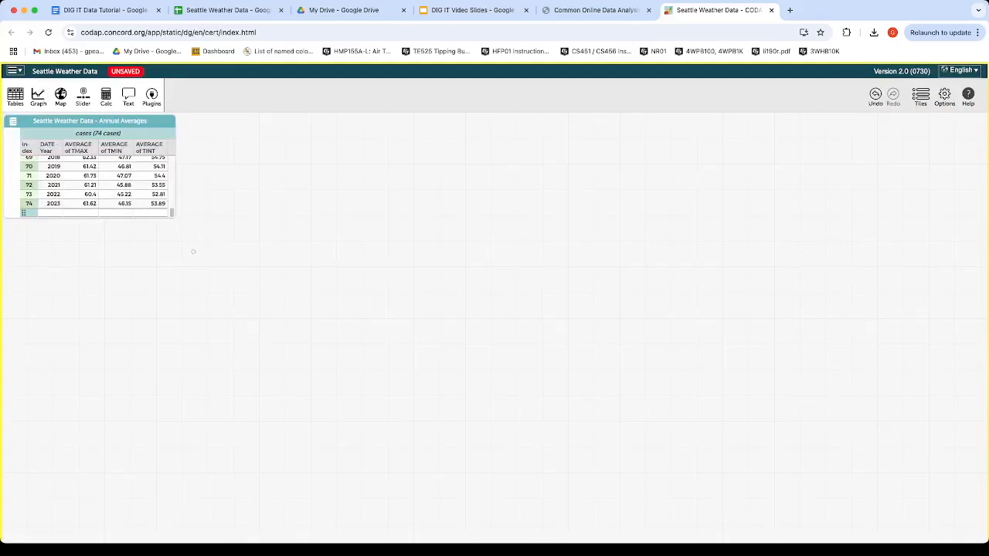
# - Enlarge the Annual Averages table and widen its columns so the full attribute names fit on one line
pyautogui.moveTo(174, 219); pyautogui.dragTo(215, 270)
pyautogui.moveTo(259, 396); pyautogui.dragTo(223, 464)
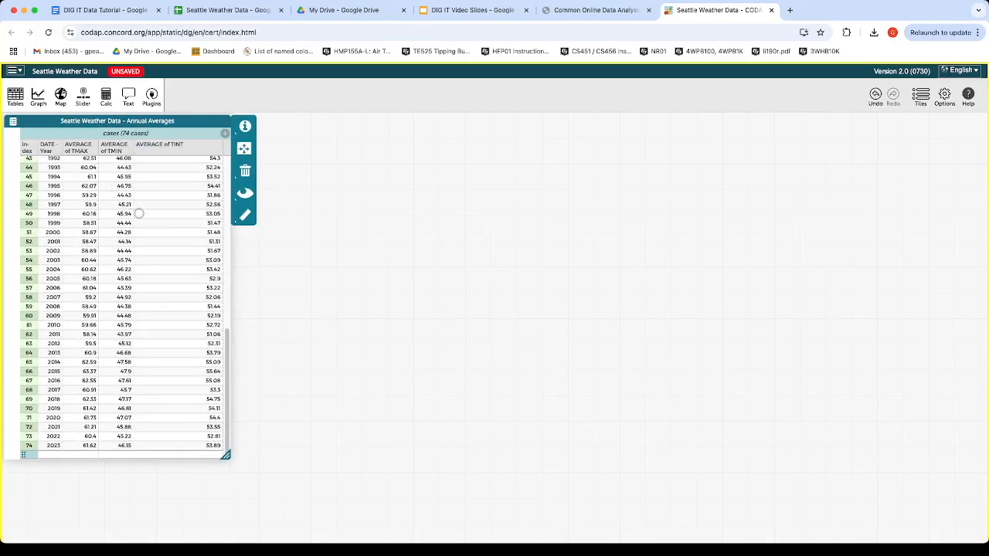
pyautogui.scroll(5, 139, 214)
pyautogui.scroll(3, 139, 214)
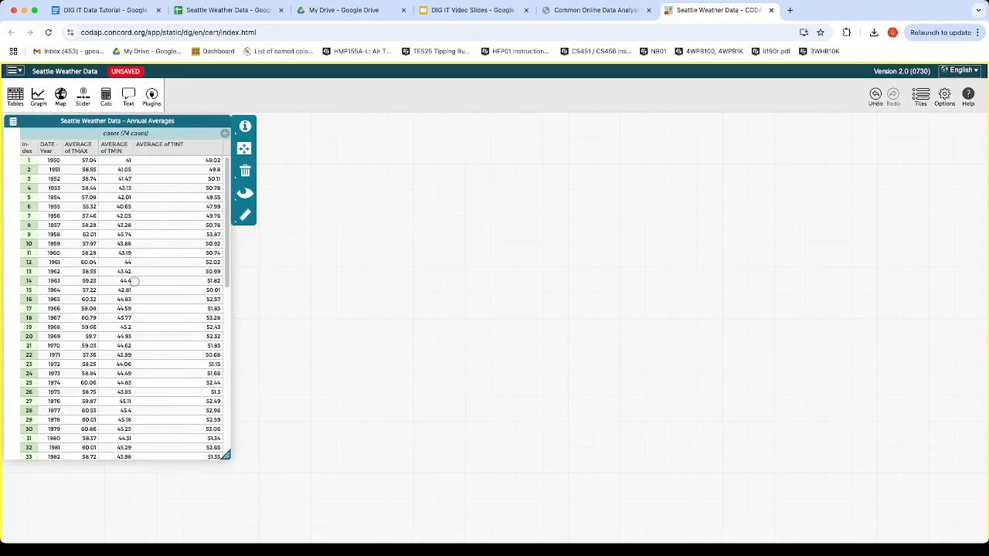
pyautogui.moveTo(134, 163); pyautogui.dragTo(172, 164)
pyautogui.moveTo(97, 159); pyautogui.dragTo(130, 160)
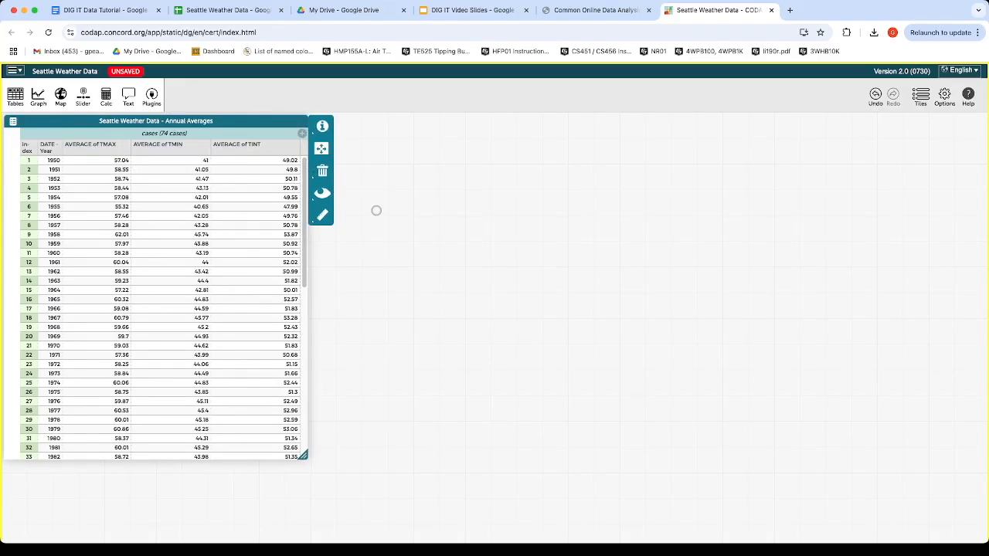
pyautogui.press('super+equal')
pyautogui.press('super+equal')
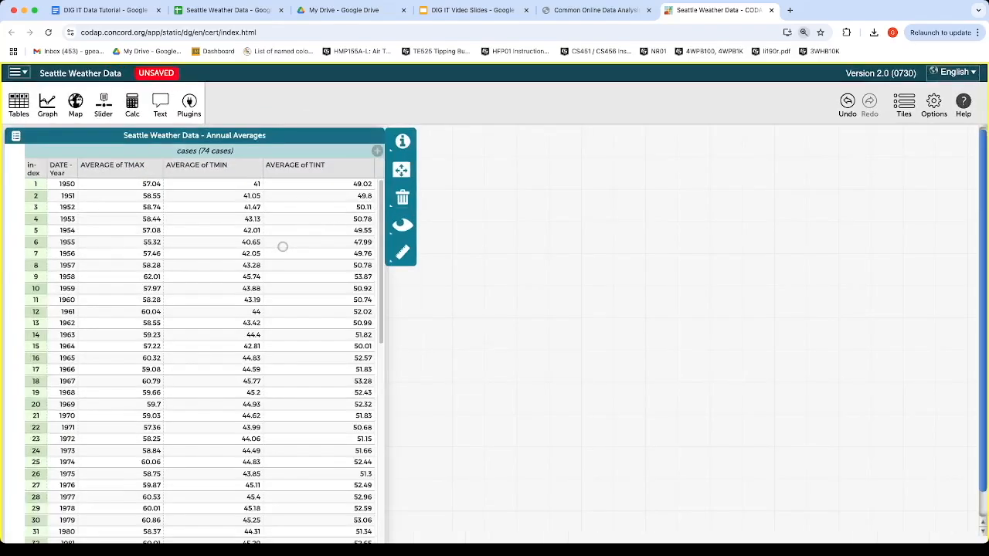
# - Select the 1951 case and slightly narrow the Annual Averages table from its lower corner
pyautogui.click(65, 189)
pyautogui.click(63, 199)
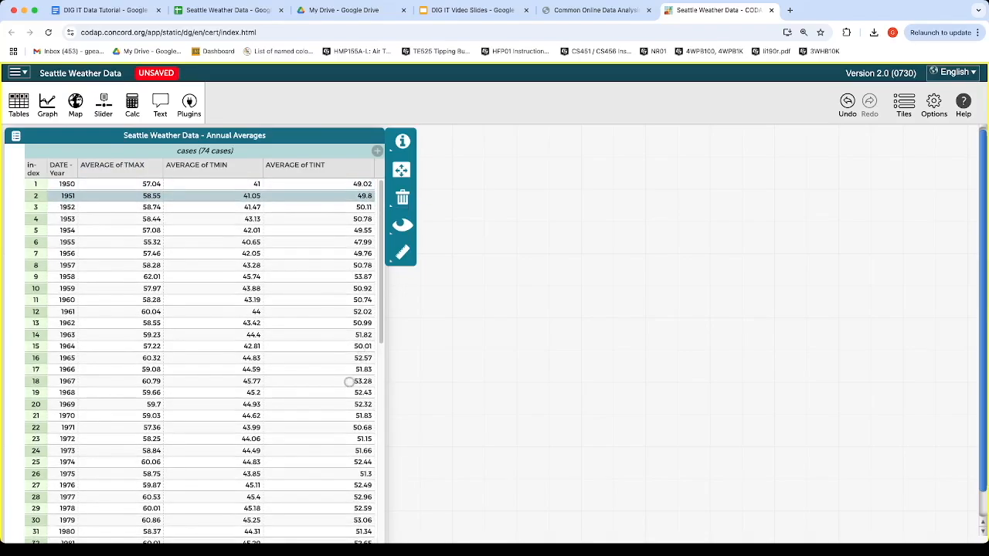
pyautogui.scroll(-2, 352, 383)
pyautogui.scroll(-1, 388, 525)
pyautogui.moveTo(380, 530); pyautogui.dragTo(357, 530)
pyautogui.scroll(2, 316, 437)
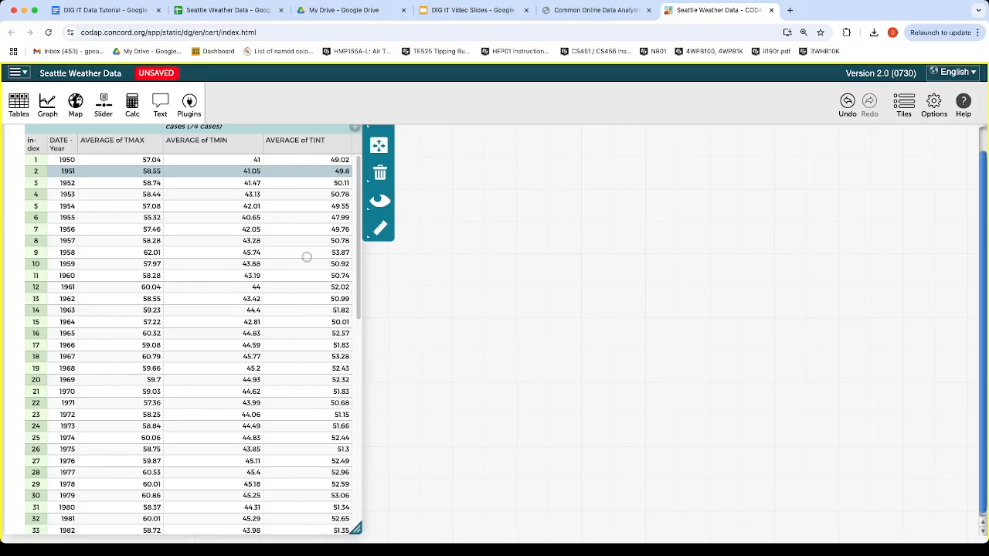
pyautogui.scroll(1, 355, 223)
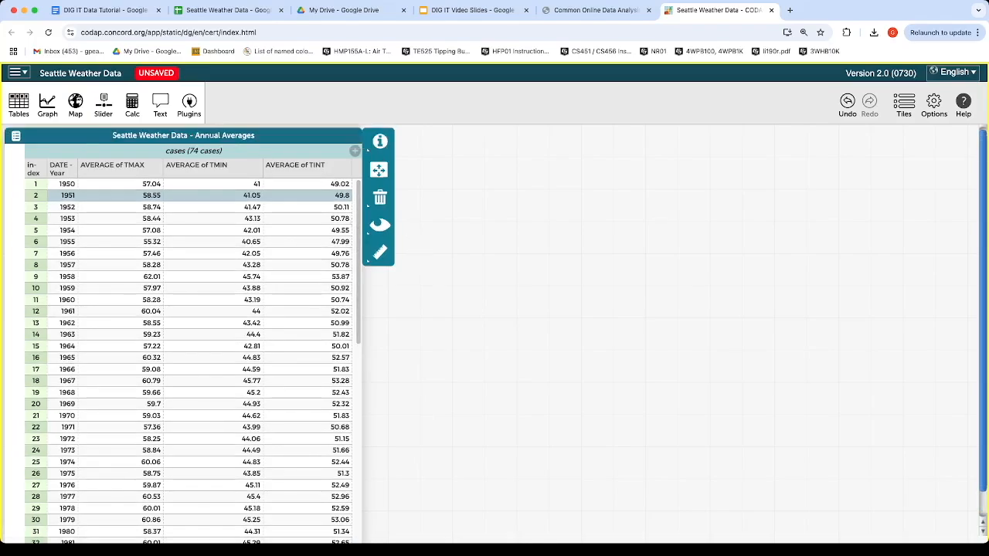
# - Create a new graph of the cases and enlarge it to fill the space beside the table
pyautogui.click(48, 108)
pyautogui.click(48, 108)
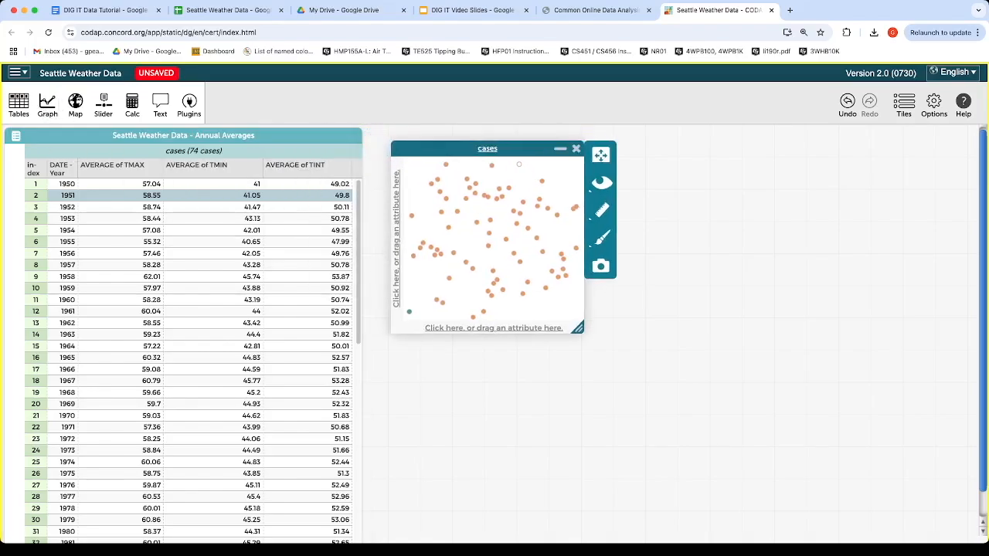
pyautogui.moveTo(577, 331); pyautogui.dragTo(746, 376)
pyautogui.moveTo(806, 412); pyautogui.dragTo(830, 416)
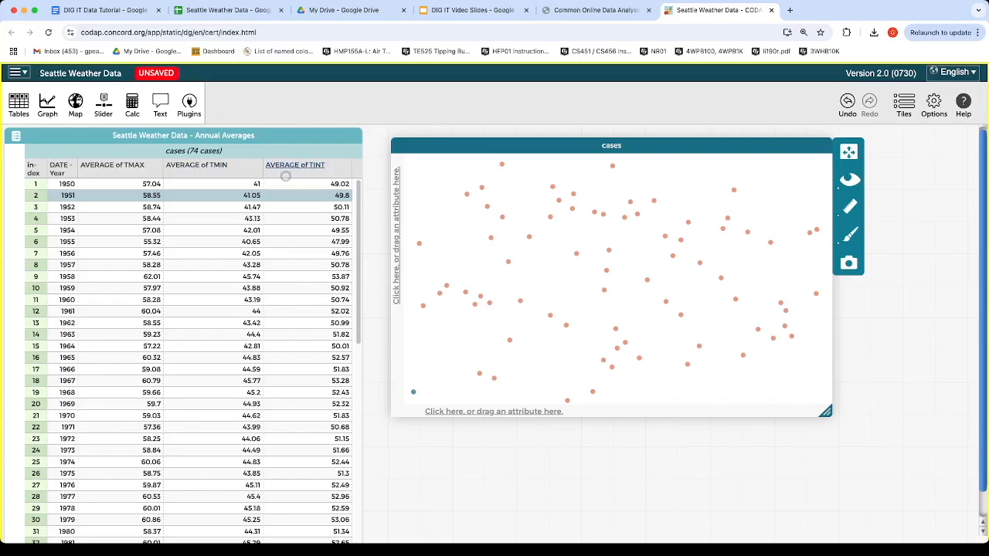
# - Plot AVERAGE of TINT on the graph's vertical axis against DATE - Year on the horizontal axis
pyautogui.moveTo(286, 177); pyautogui.dragTo(411, 221)
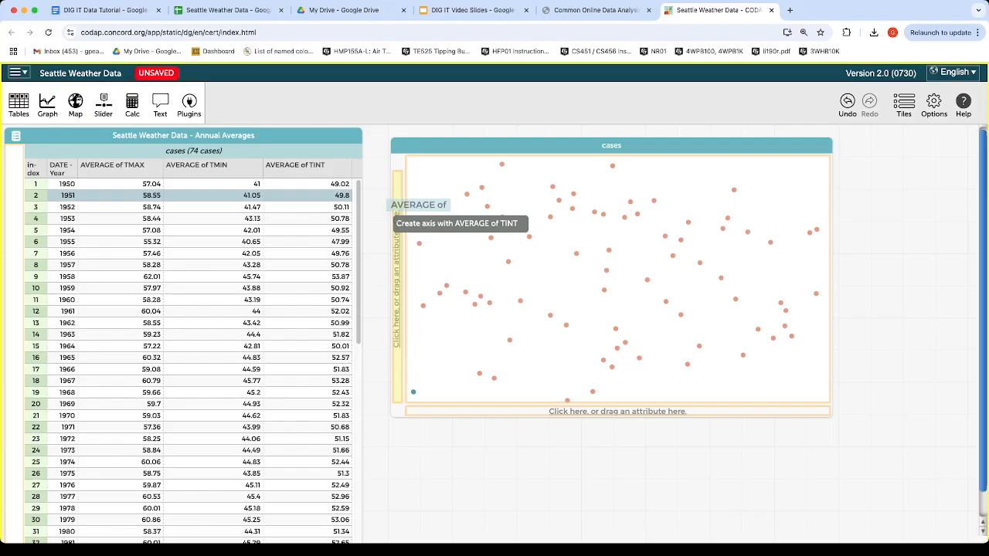
pyautogui.moveTo(411, 221); pyautogui.dragTo(411, 221)
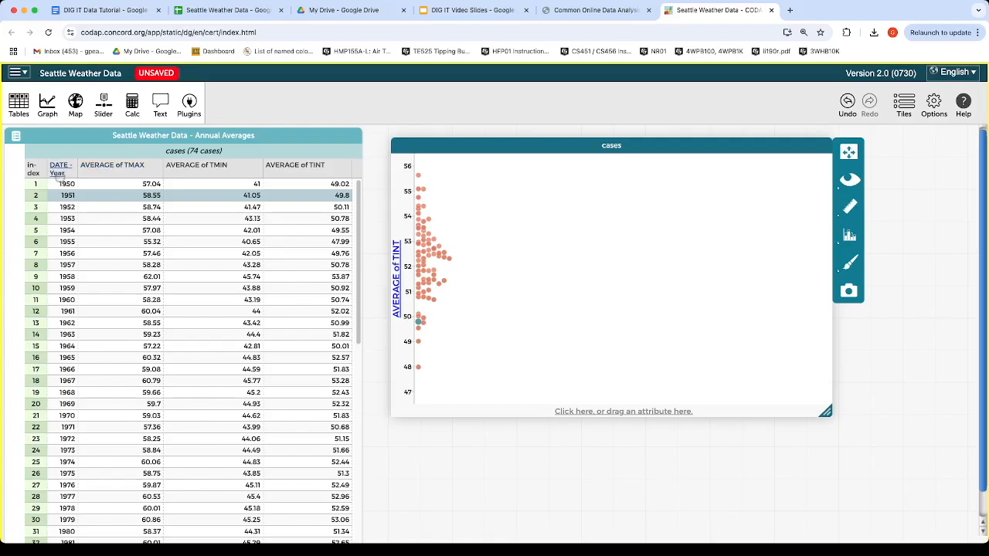
pyautogui.moveTo(60, 169); pyautogui.dragTo(628, 410)
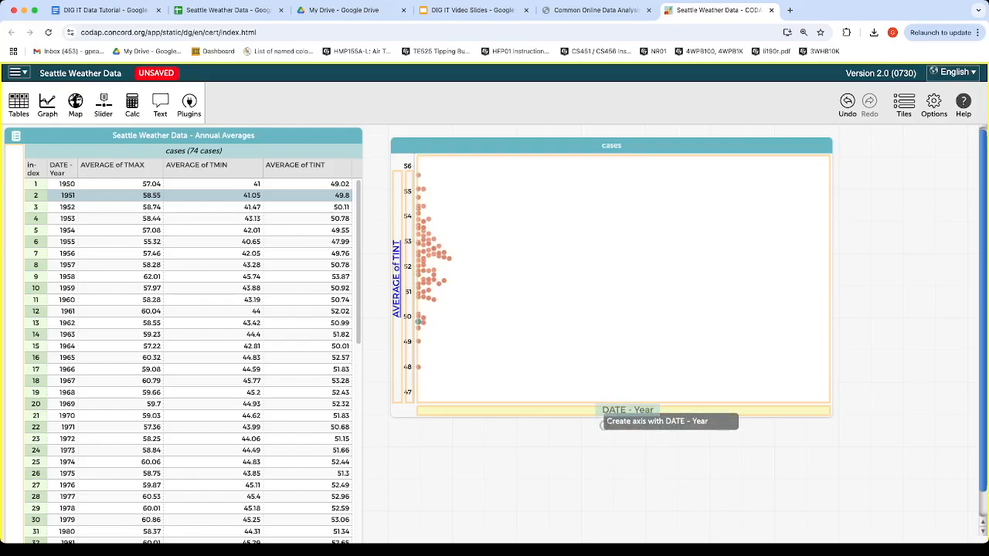
pyautogui.moveTo(628, 410); pyautogui.dragTo(602, 425)
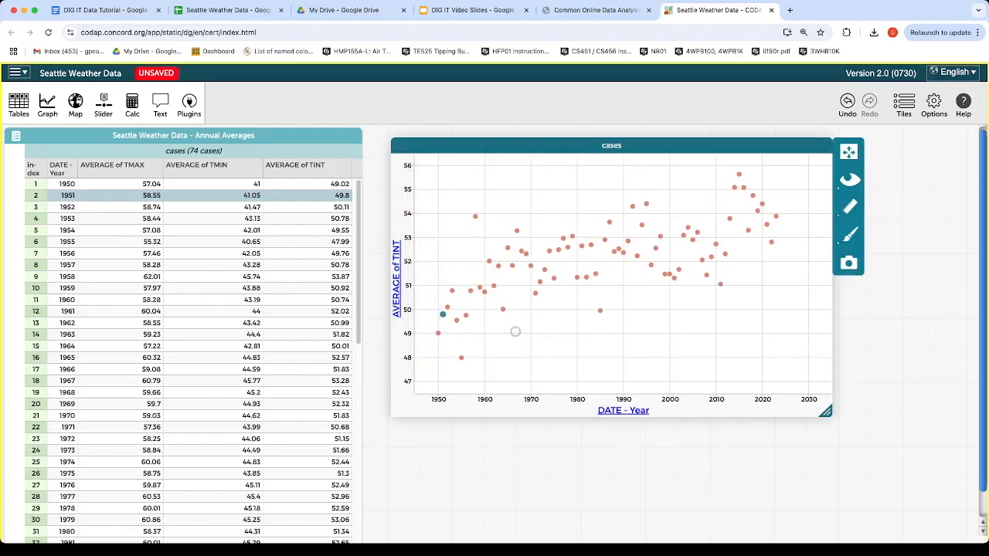
# - Turn on Connecting Lines between the points of the AVERAGE of TINT graph
pyautogui.moveTo(439, 334)
pyautogui.moveTo(720, 297)
pyautogui.click(849, 180)
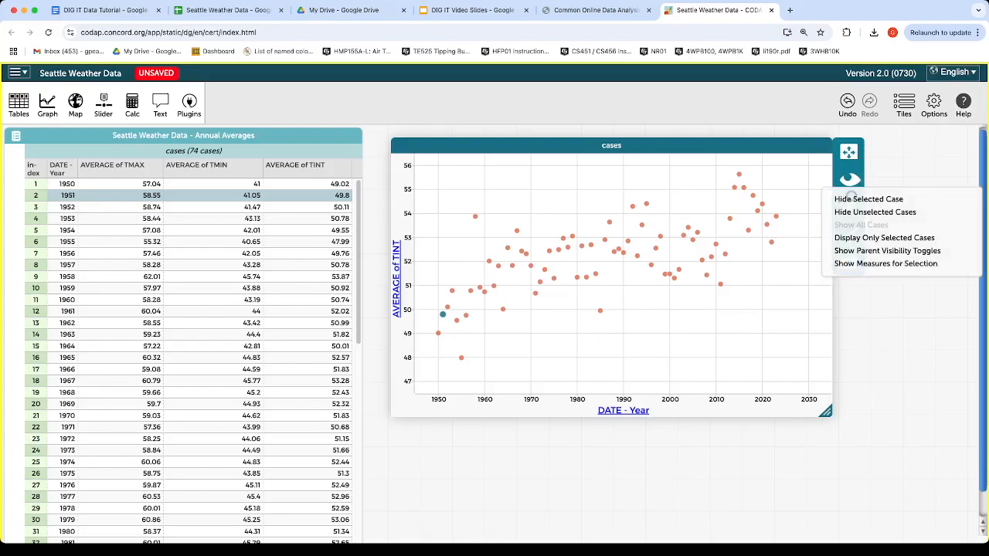
pyautogui.click(850, 206)
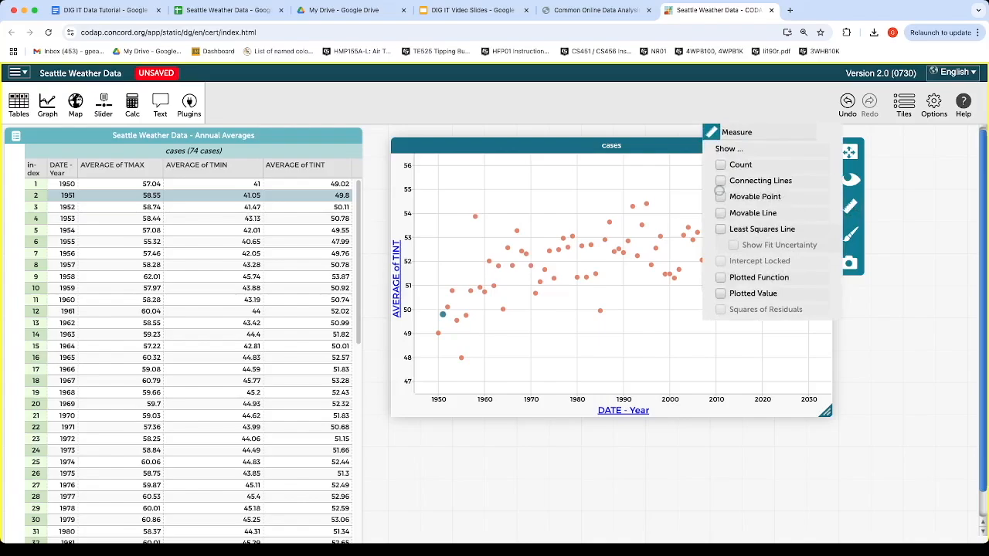
pyautogui.click(720, 180)
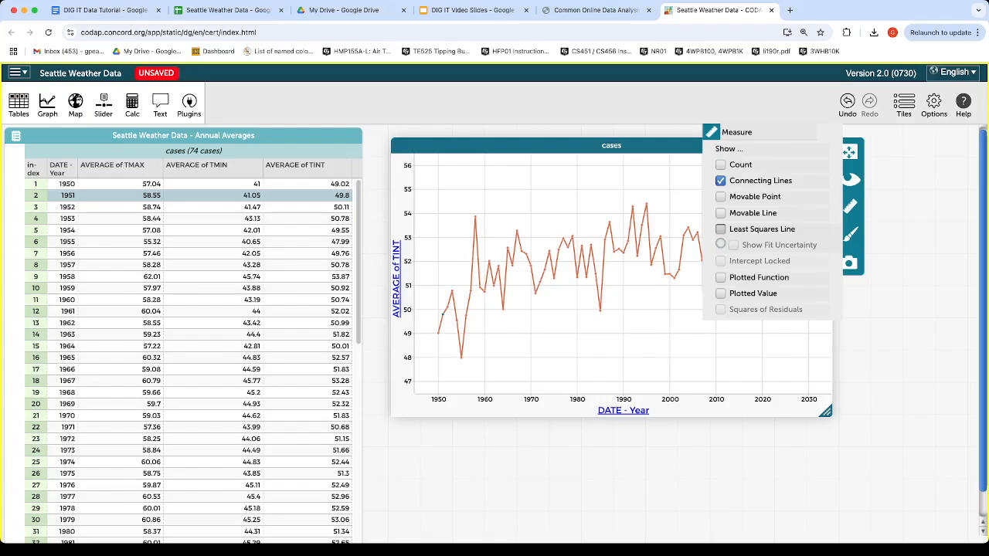
# - Show the Least Squares Line on the AVERAGE of TINT graph and turn it off again
pyautogui.click(720, 229)
pyautogui.click(708, 337)
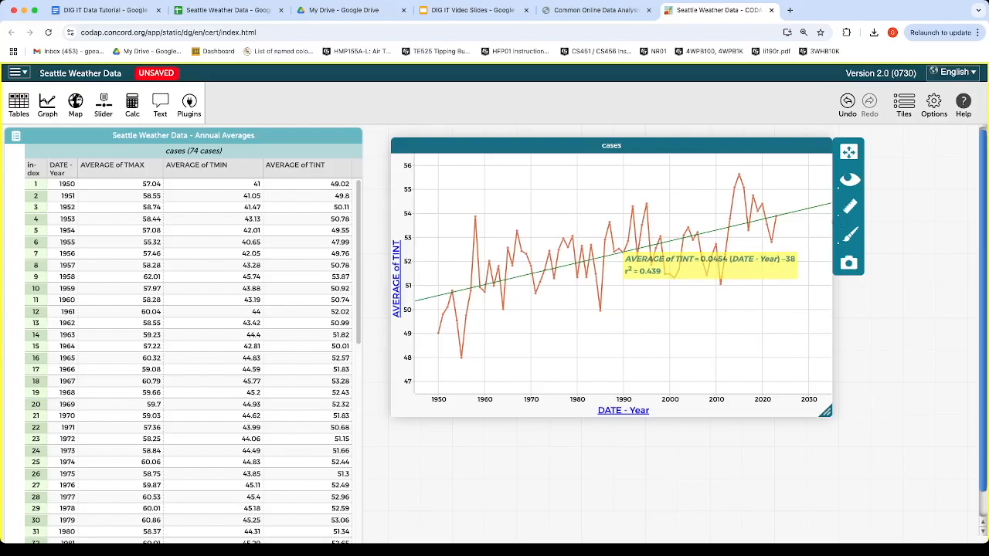
pyautogui.click(849, 207)
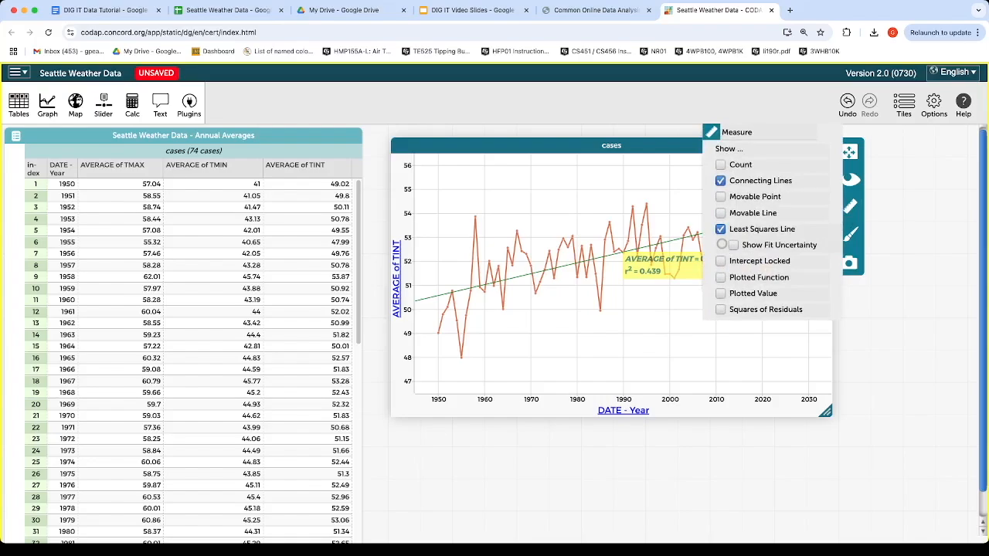
pyautogui.click(720, 229)
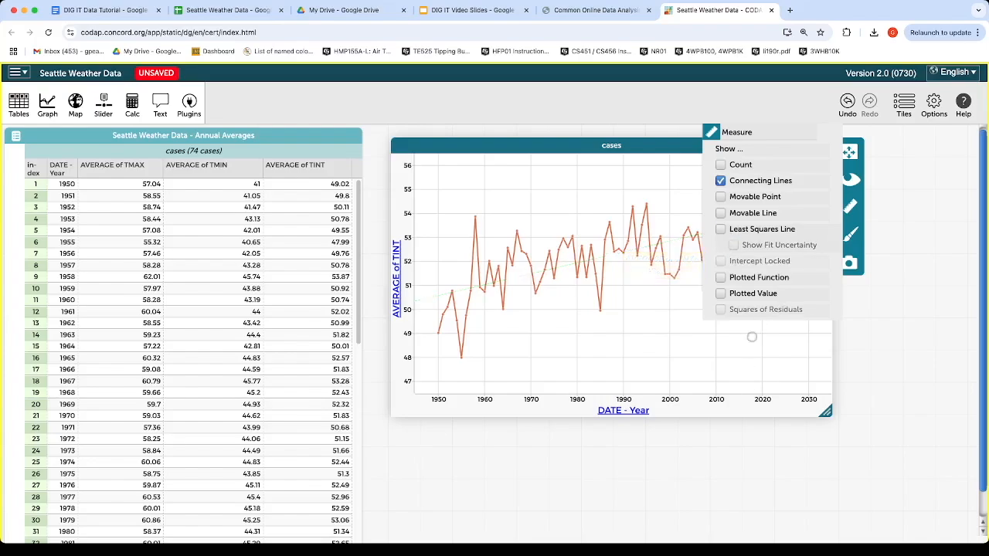
pyautogui.click(756, 386)
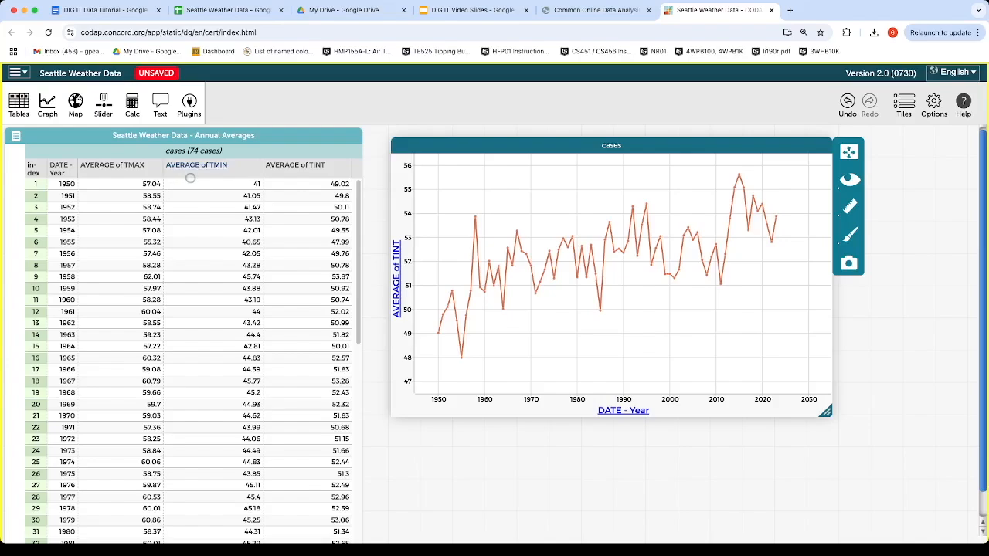
# - Add AVERAGE of TMIN and AVERAGE of TMAX to the graph's vertical axis alongside AVERAGE of TINT
pyautogui.moveTo(190, 177); pyautogui.dragTo(413, 162)
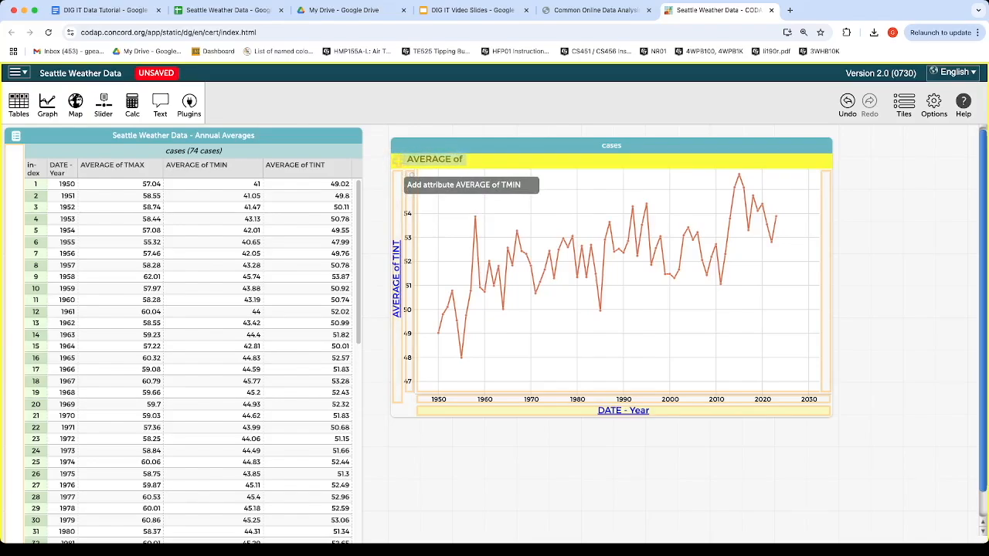
pyautogui.moveTo(397, 160); pyautogui.dragTo(398, 160)
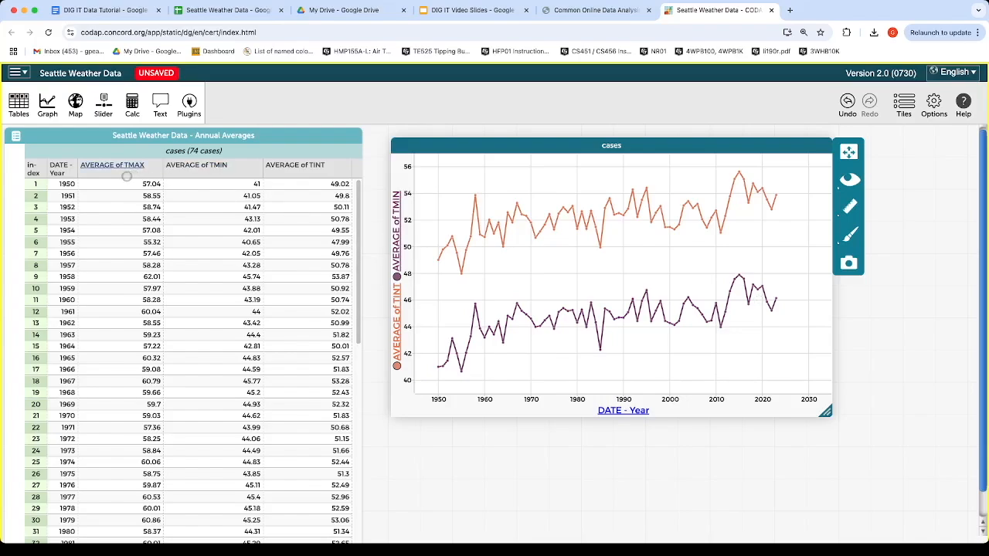
pyautogui.moveTo(112, 166); pyautogui.dragTo(394, 184)
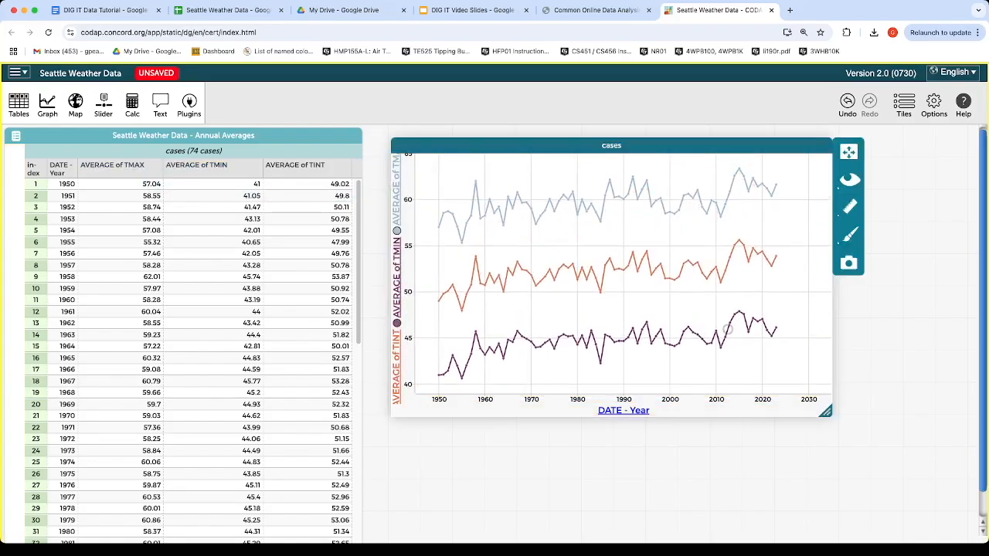